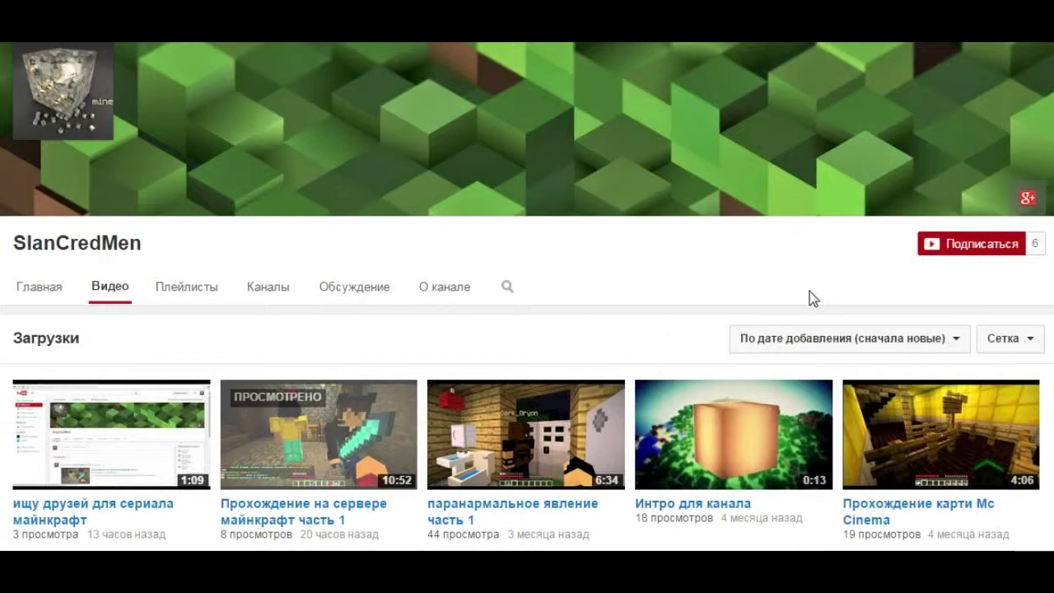
{"action": "left_click", "coordinate": [972, 247]}
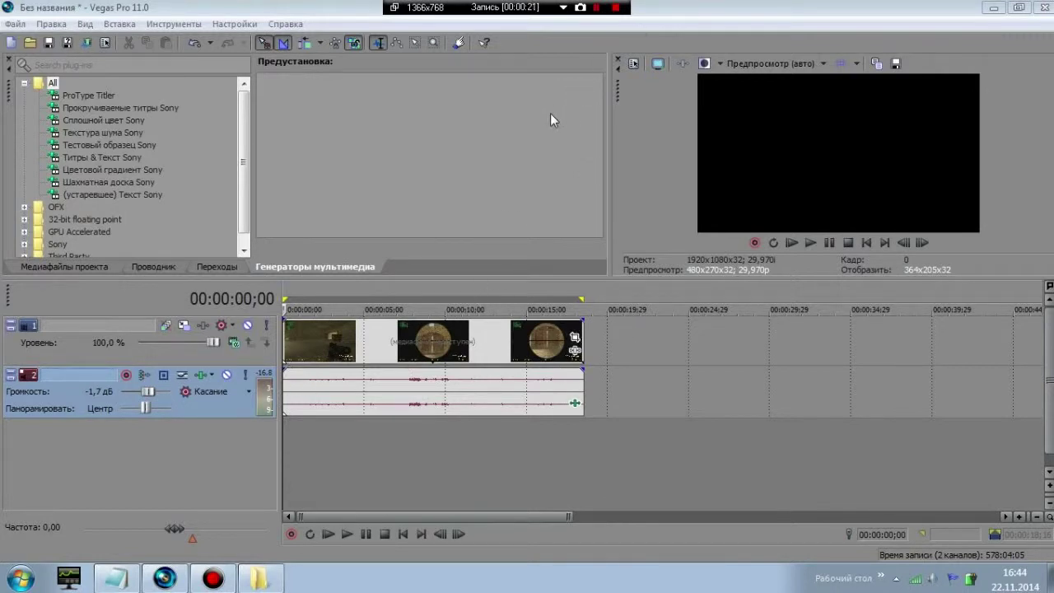
Turn on Ignore Event Grouping and move only the video clip 21:12 later on its track, apart from its audio.
{"action": "left_click", "coordinate": [410, 354]}
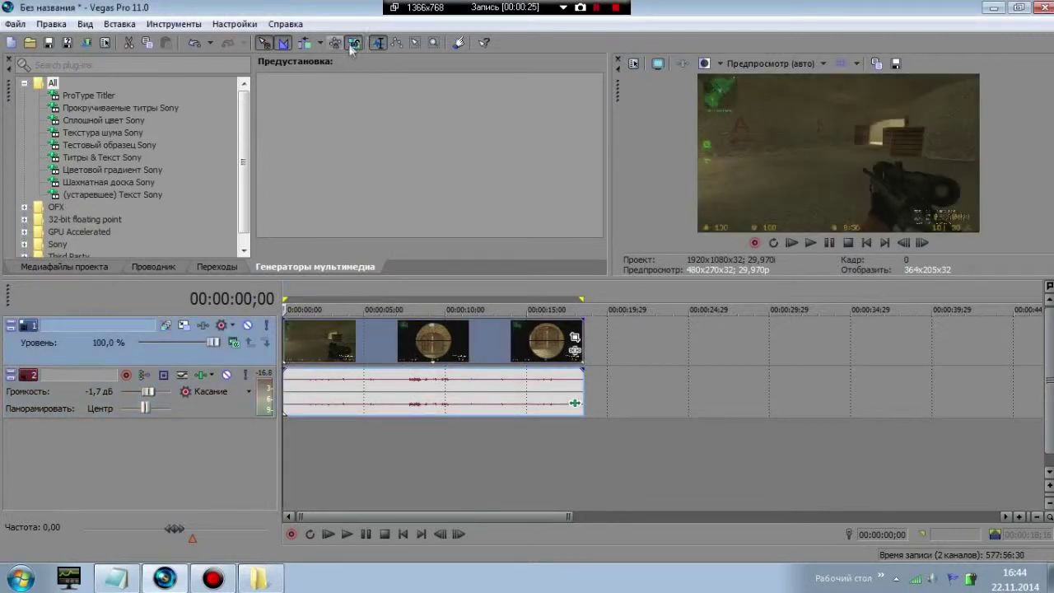
{"action": "mouse_move", "coordinate": [370, 334]}
{"action": "left_mouse_down"}
{"action": "mouse_move", "coordinate": [596, 345]}
{"action": "mouse_move", "coordinate": [445, 344]}
{"action": "mouse_move", "coordinate": [536, 344]}
{"action": "mouse_move", "coordinate": [395, 370]}
{"action": "mouse_move", "coordinate": [492, 366]}
{"action": "mouse_move", "coordinate": [358, 341]}
{"action": "left_mouse_up"}
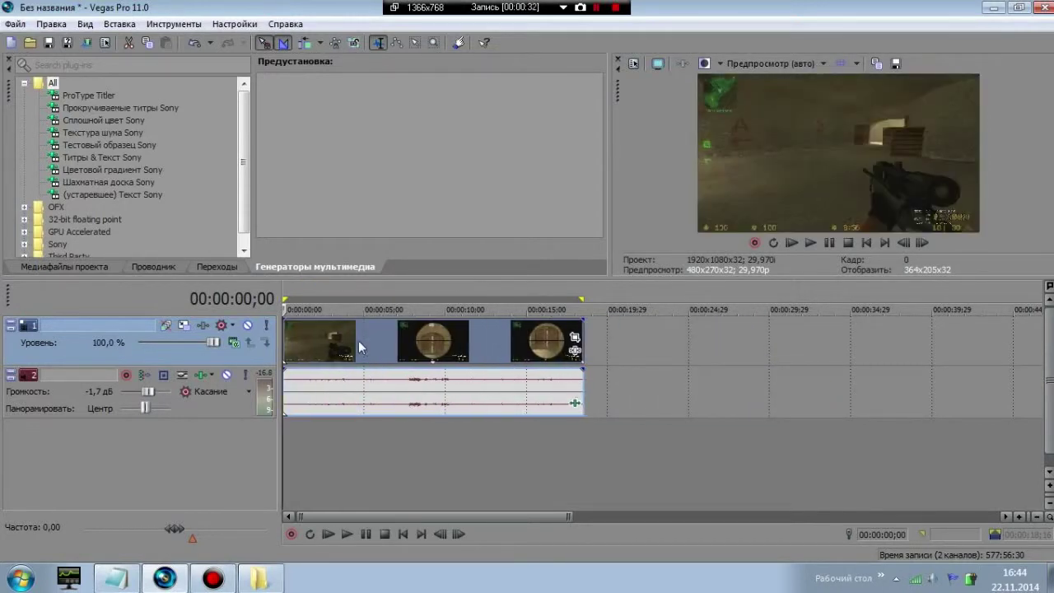
{"action": "left_click", "coordinate": [354, 43]}
{"action": "left_click_drag", "start_coordinate": [420, 346], "coordinate": [767, 342]}
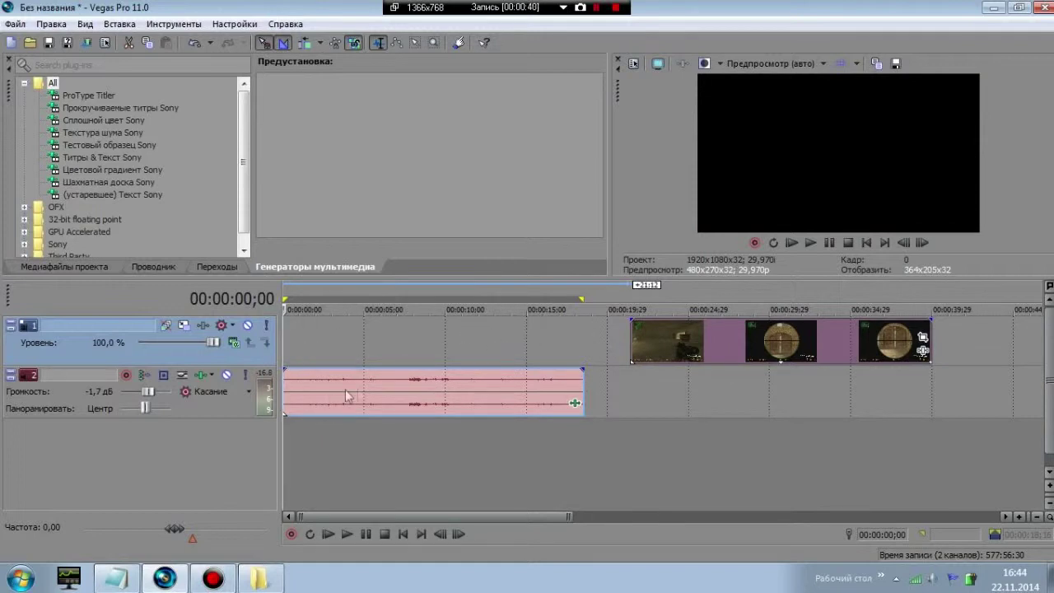
Move the video clip back to the start of the timeline, directly above its audio.
{"action": "left_click", "coordinate": [462, 401]}
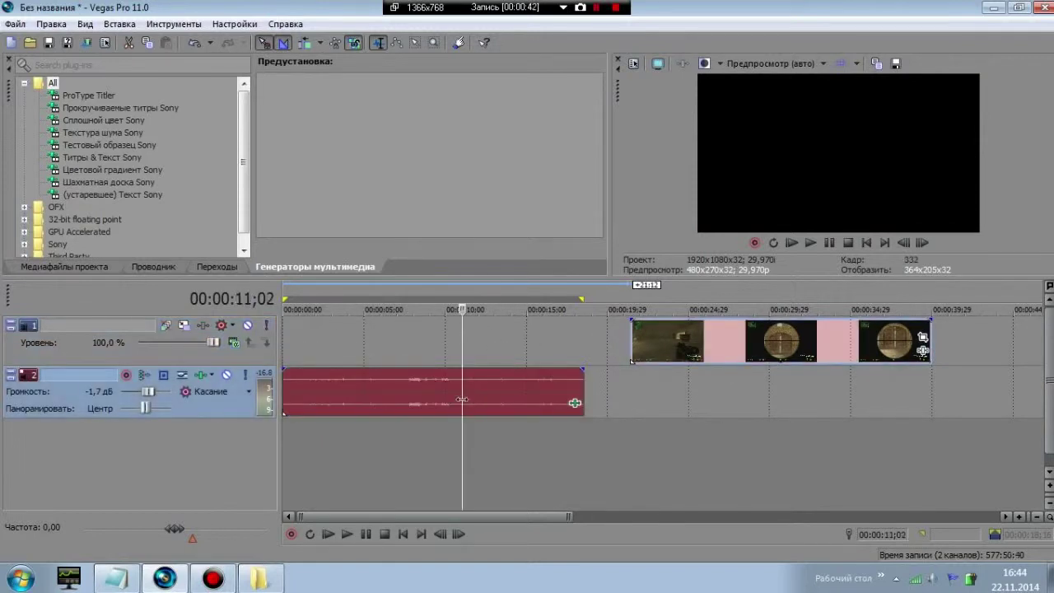
{"action": "key", "text": "Home"}
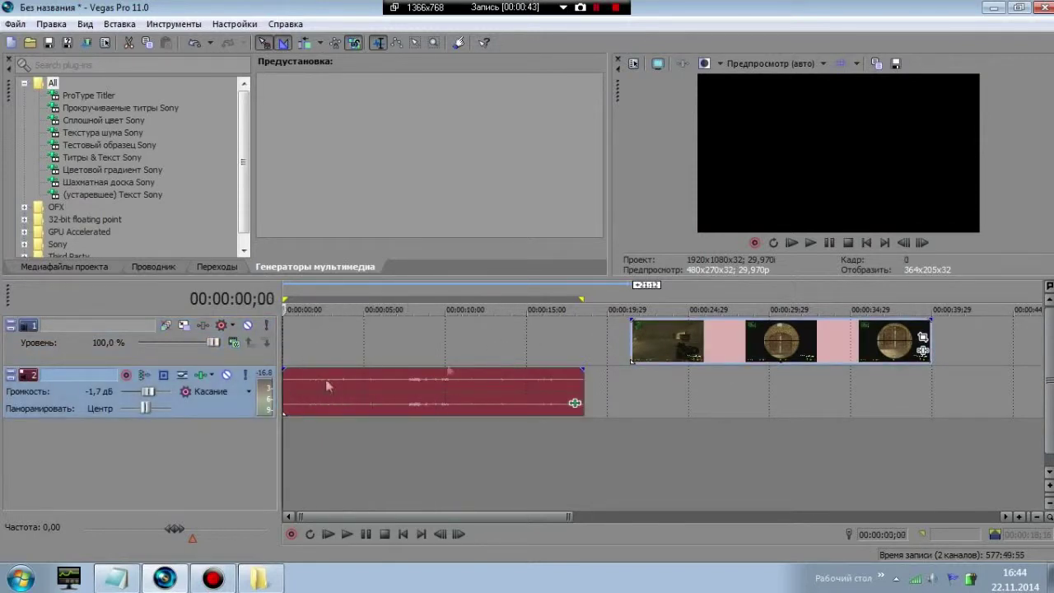
{"action": "left_click_drag", "start_coordinate": [693, 347], "coordinate": [345, 348]}
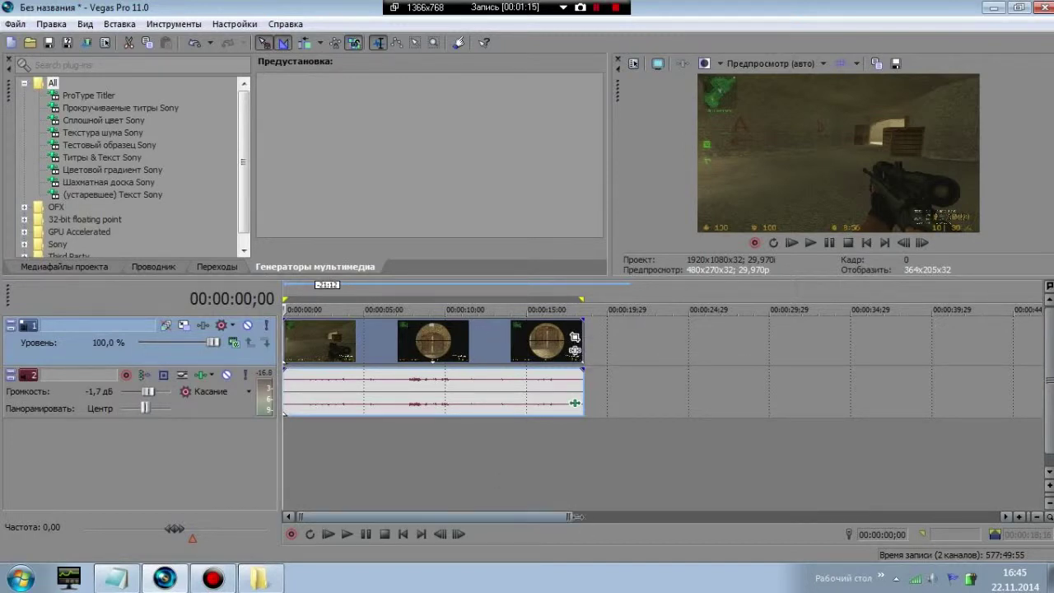
Close the Opera browser window running in the background.
{"action": "scroll", "coordinate": [579, 352], "scroll_direction": "up", "scroll_amount": 2}
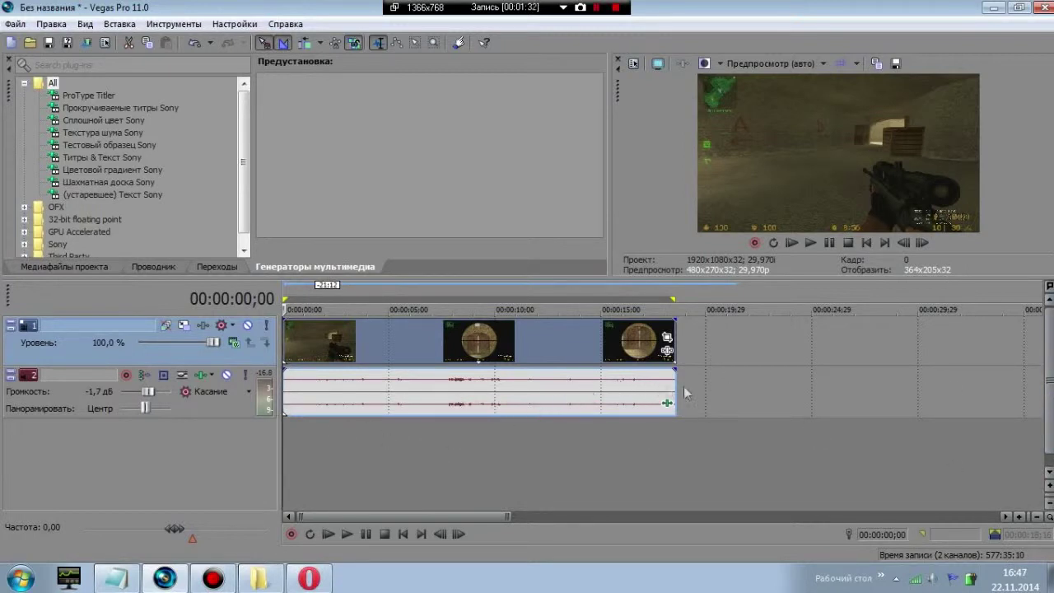
{"action": "key", "text": "ctrl"}
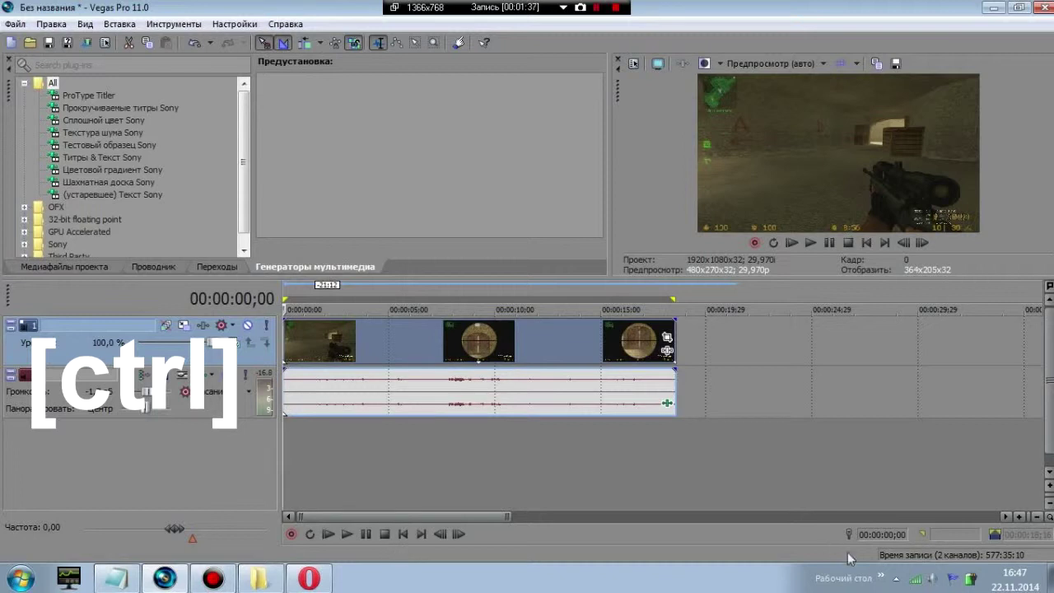
{"action": "right_click", "coordinate": [308, 579]}
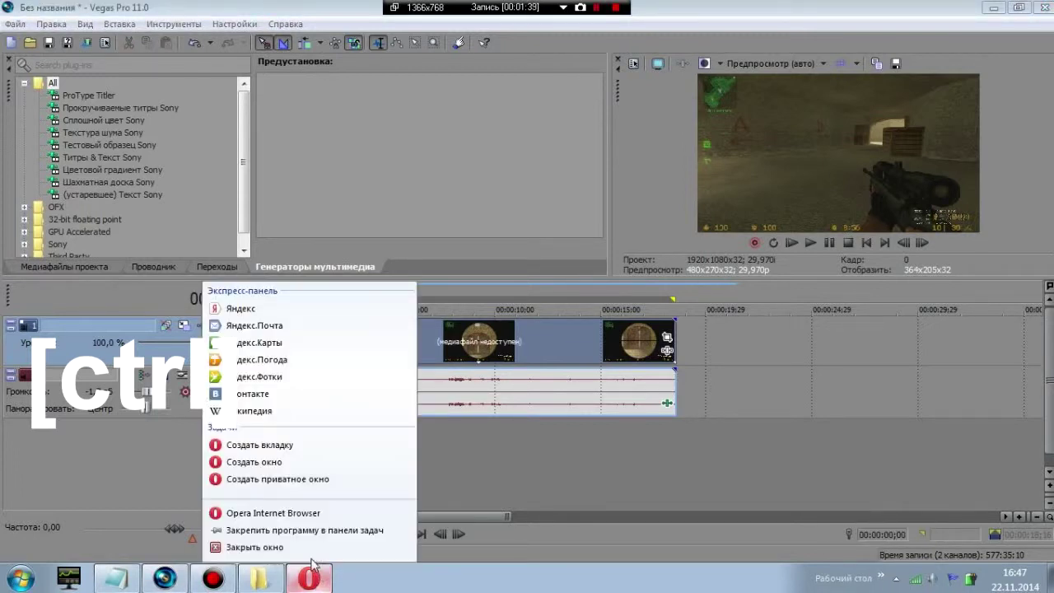
{"action": "left_click", "coordinate": [313, 551]}
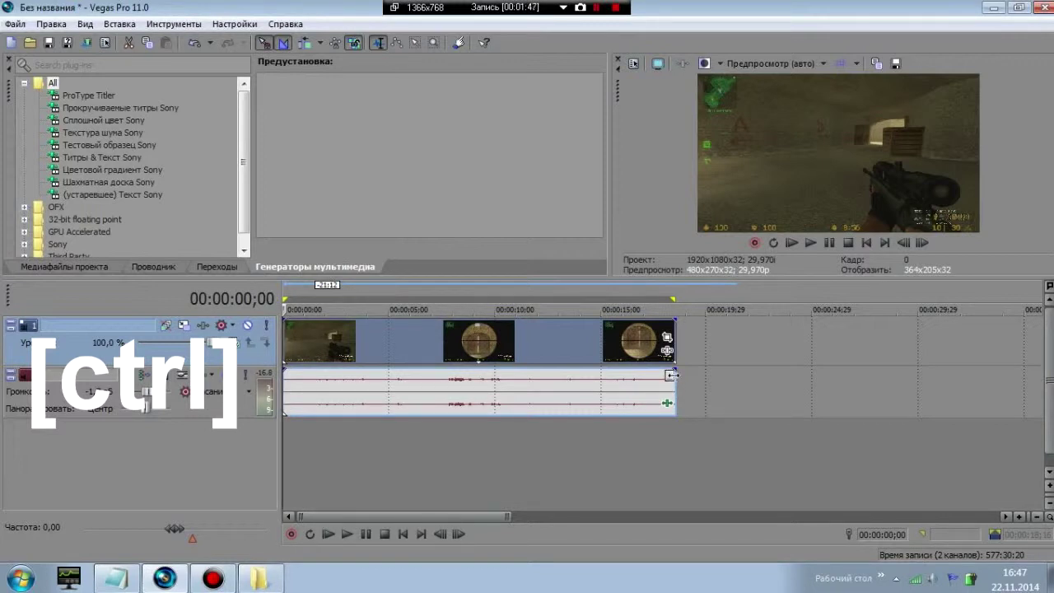
Try extending the audio clip's end by 9 frames on its own, and undo the change.
{"action": "mouse_move", "coordinate": [672, 376]}
{"action": "left_mouse_down"}
{"action": "mouse_move", "coordinate": [616, 381]}
{"action": "mouse_move", "coordinate": [680, 380]}
{"action": "left_mouse_up"}
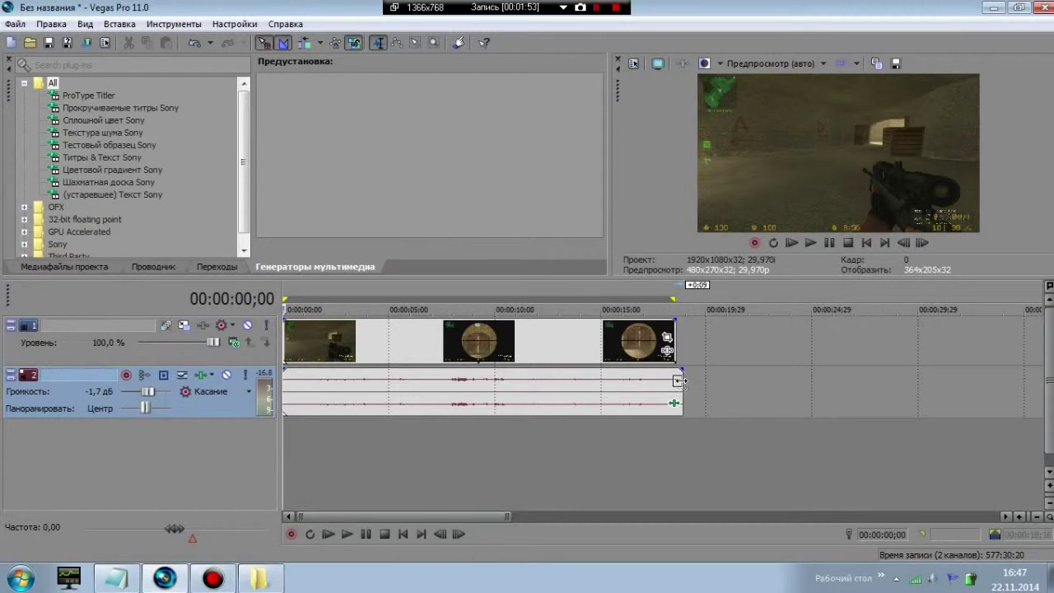
{"action": "left_click", "coordinate": [195, 43]}
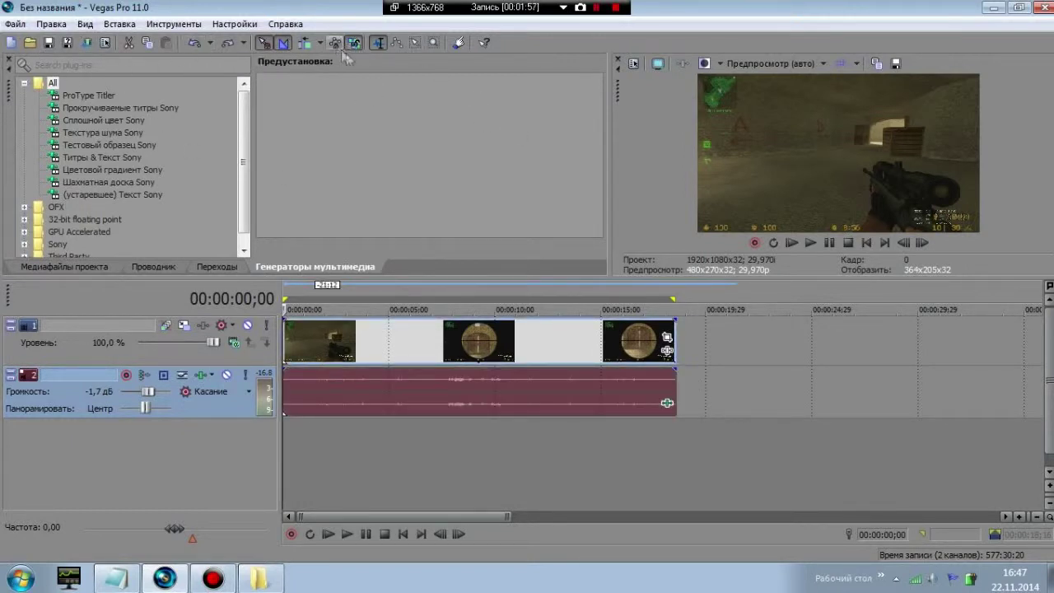
With Ignore Event Grouping off, time-compress the video and audio together by 7:11 and play back the sped-up result.
{"action": "left_click_drag", "start_coordinate": [571, 348], "coordinate": [528, 326]}
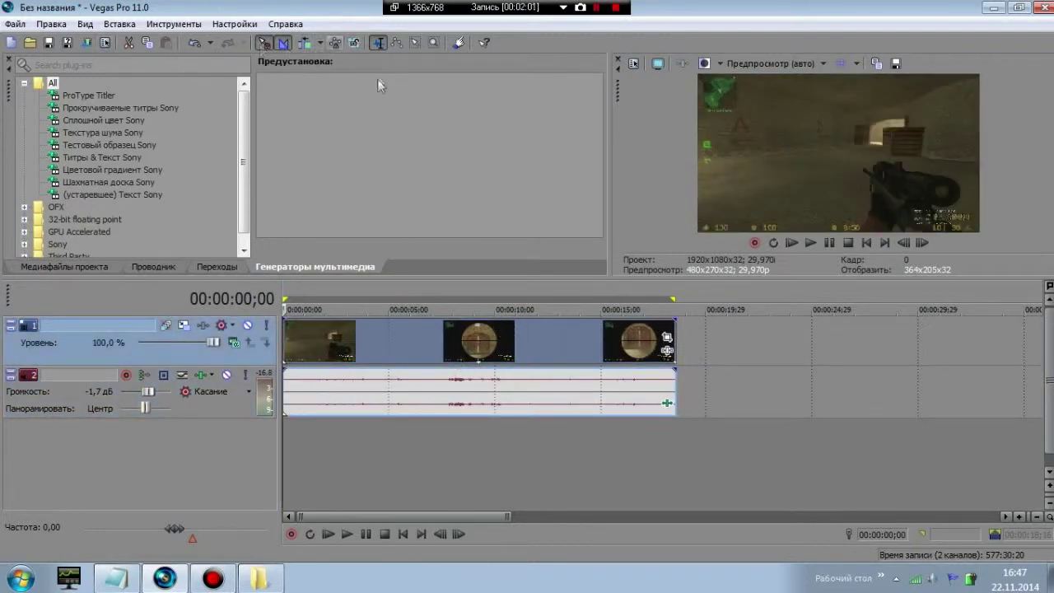
{"action": "left_click", "coordinate": [355, 43]}
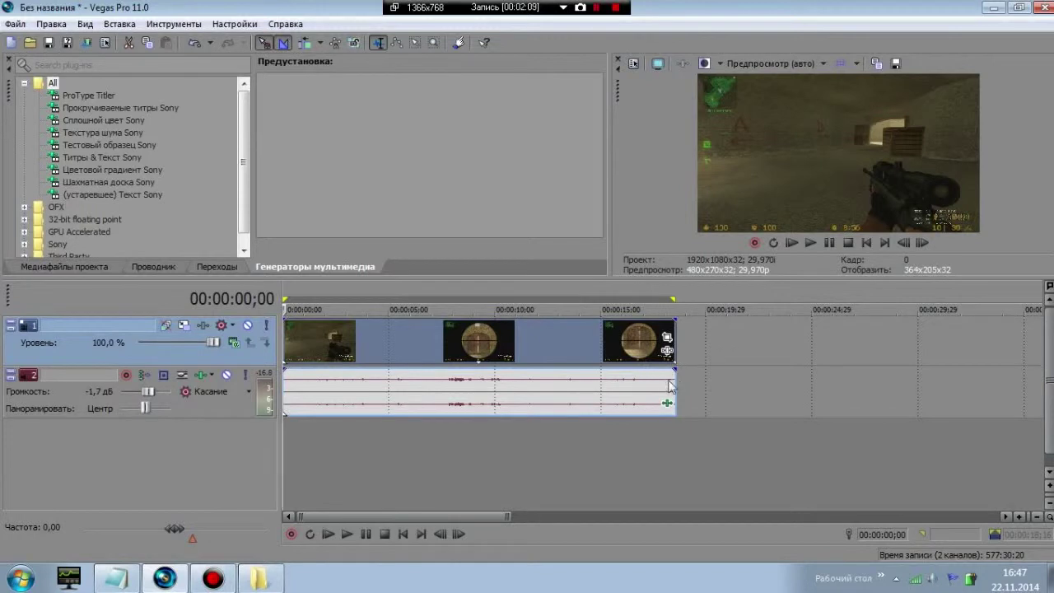
{"action": "left_click_drag", "start_coordinate": [671, 381], "coordinate": [519, 387]}
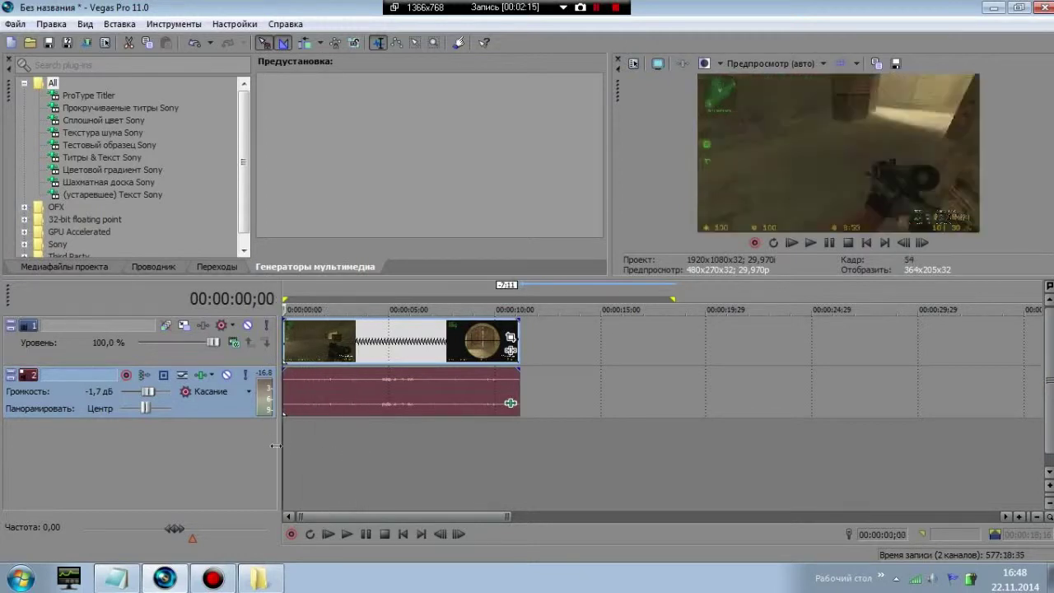
{"action": "left_click", "coordinate": [815, 247]}
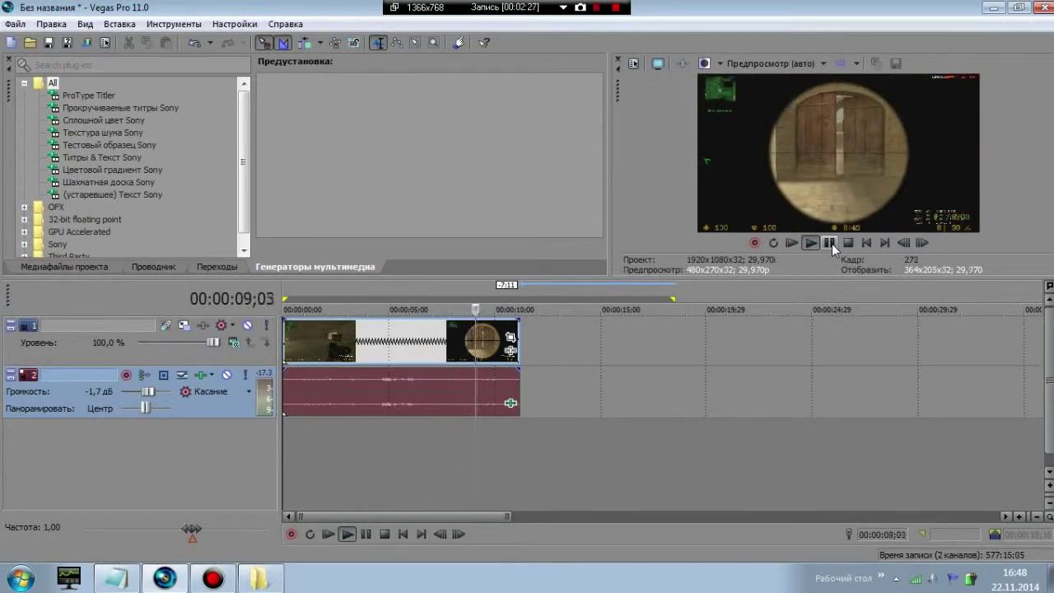
{"action": "left_click", "coordinate": [832, 244]}
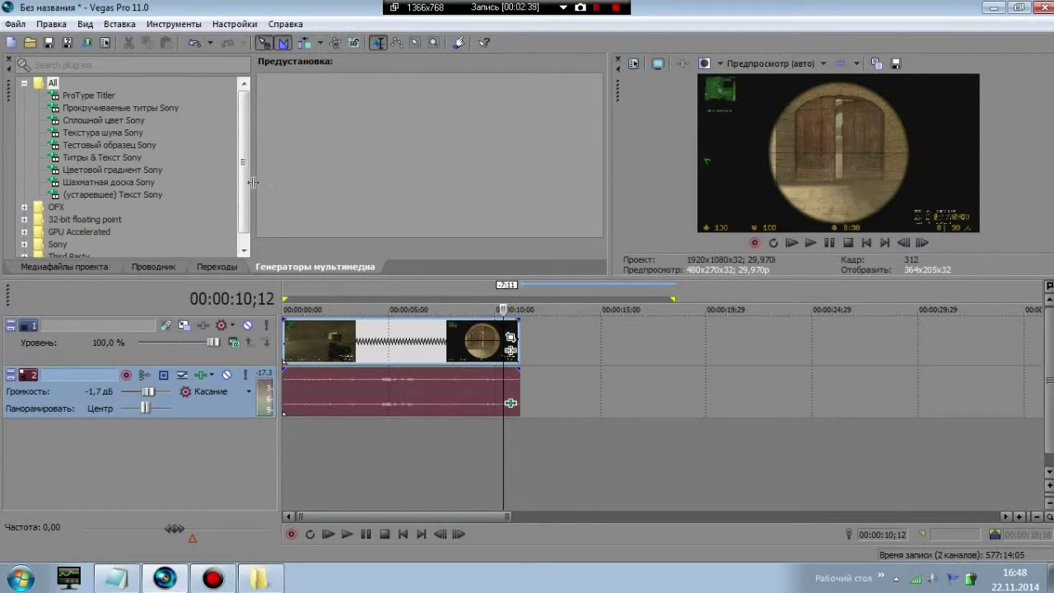
Turn on Ignore Event Grouping, reverse the audio clip apart from the video, and return it to the timeline start.
{"action": "left_click", "coordinate": [357, 50]}
{"action": "left_click_drag", "start_coordinate": [368, 400], "coordinate": [667, 413]}
{"action": "right_click", "coordinate": [659, 387]}
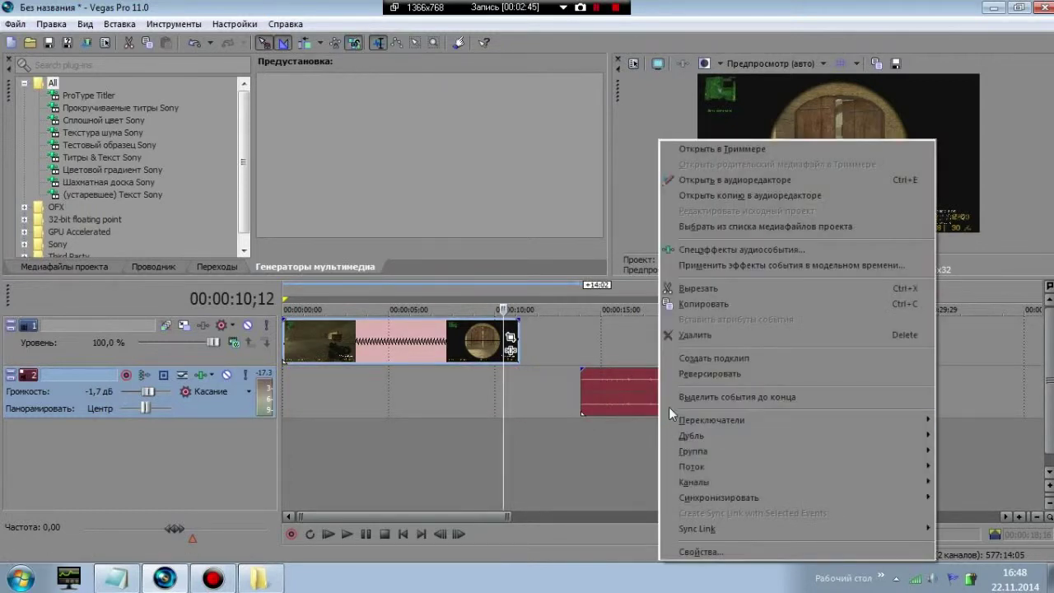
{"action": "right_click", "coordinate": [613, 396]}
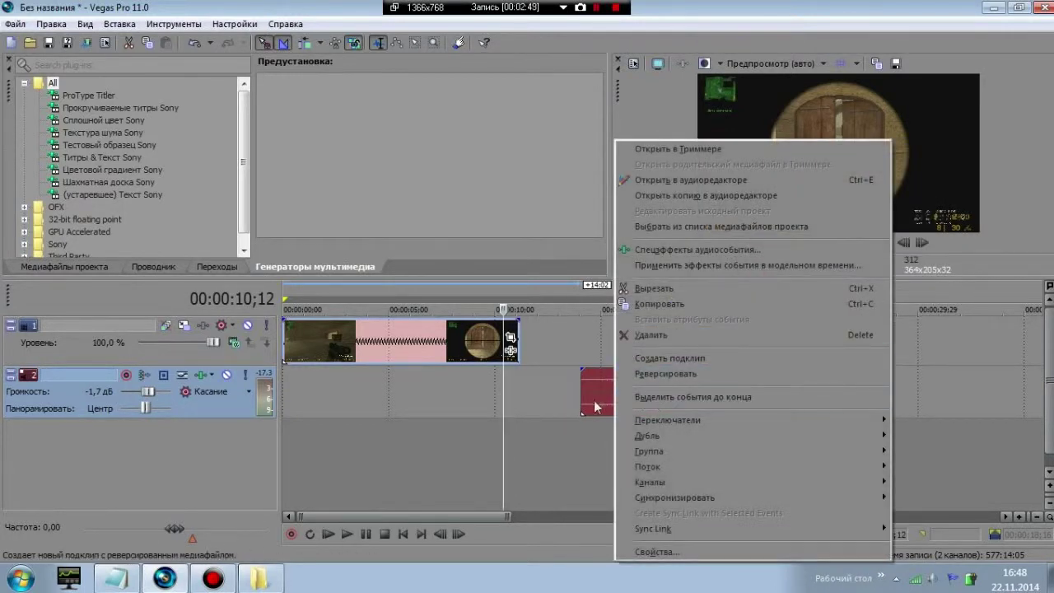
{"action": "left_click", "coordinate": [665, 378]}
{"action": "left_click_drag", "start_coordinate": [684, 389], "coordinate": [379, 378]}
Play back the timeline from the start to check the reversed audio.
{"action": "left_click", "coordinate": [285, 432]}
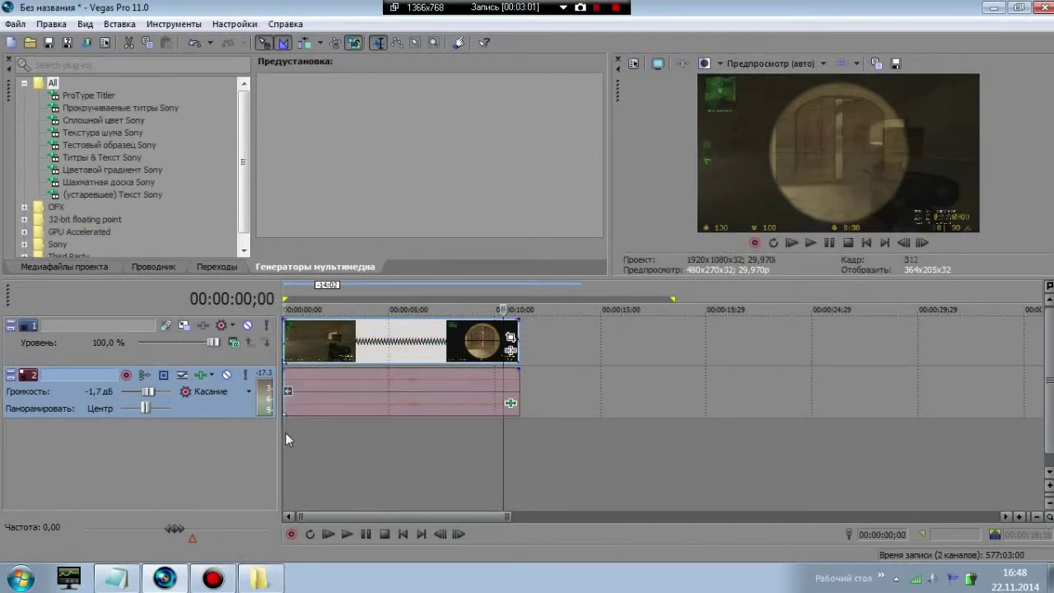
{"action": "left_click", "coordinate": [811, 245]}
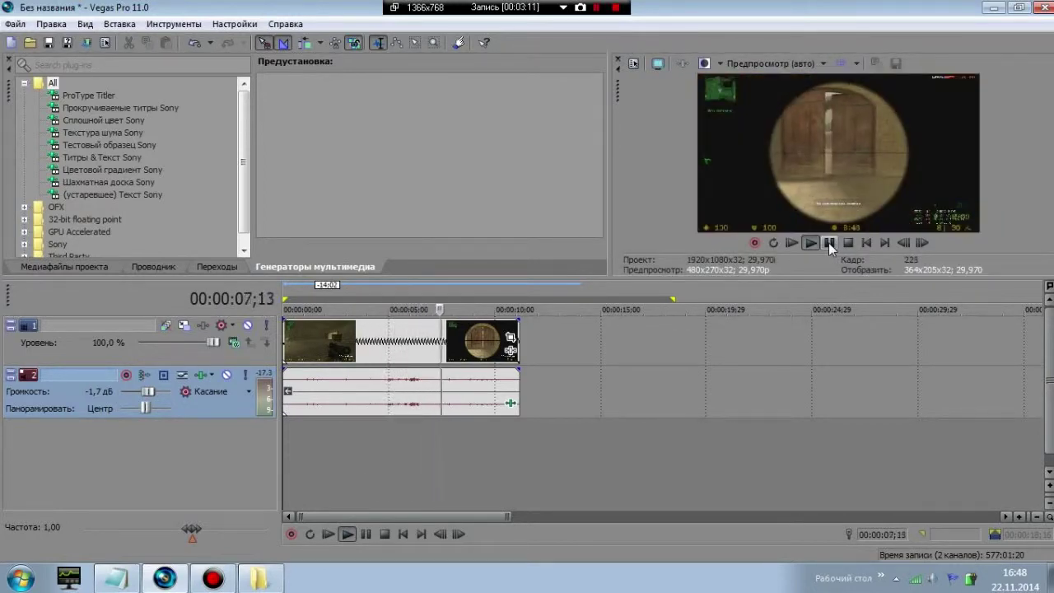
{"action": "left_click", "coordinate": [828, 243]}
Remove the reversal from the audio clip and place it back under the video at the timeline start.
{"action": "left_click_drag", "start_coordinate": [406, 401], "coordinate": [700, 397]}
{"action": "right_click", "coordinate": [700, 397]}
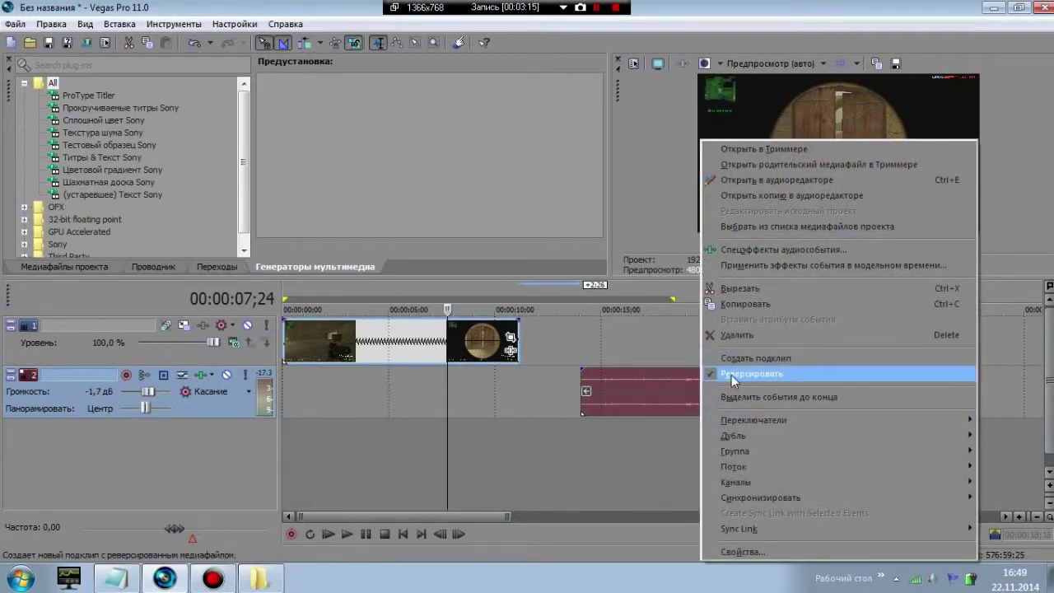
{"action": "left_click", "coordinate": [731, 375]}
{"action": "left_click_drag", "start_coordinate": [706, 382], "coordinate": [394, 376]}
Reverse the video clip on its own and keep it at the start of the timeline.
{"action": "mouse_move", "coordinate": [372, 340]}
{"action": "left_mouse_down"}
{"action": "mouse_move", "coordinate": [572, 355]}
{"action": "mouse_move", "coordinate": [367, 339]}
{"action": "left_mouse_up"}
{"action": "right_click", "coordinate": [572, 355]}
{"action": "left_click", "coordinate": [619, 374]}
Play and scrub through the timeline to examine the reversed video.
{"action": "left_click", "coordinate": [296, 450]}
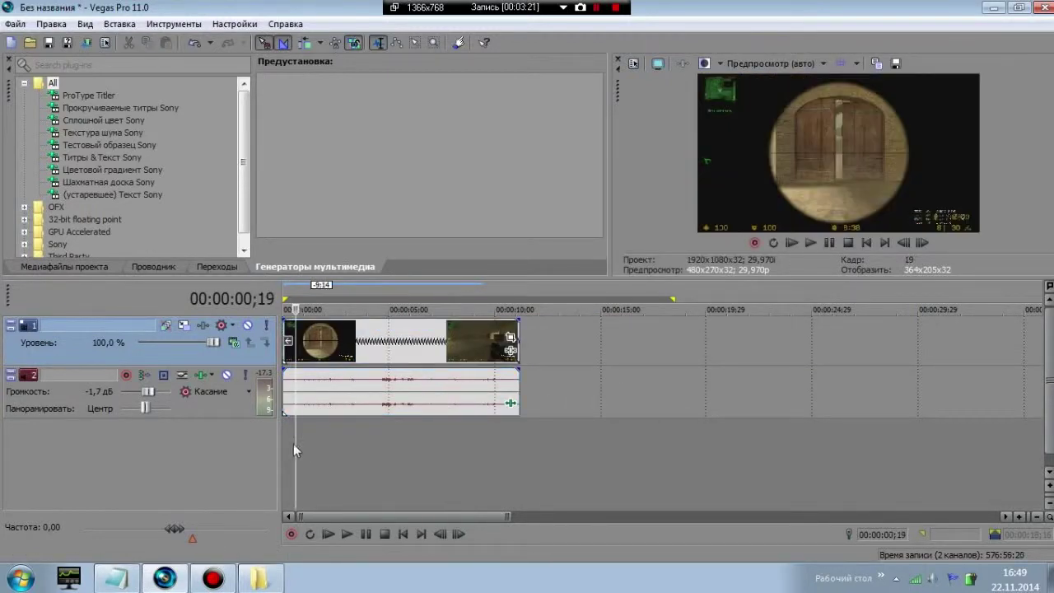
{"action": "left_click", "coordinate": [286, 447]}
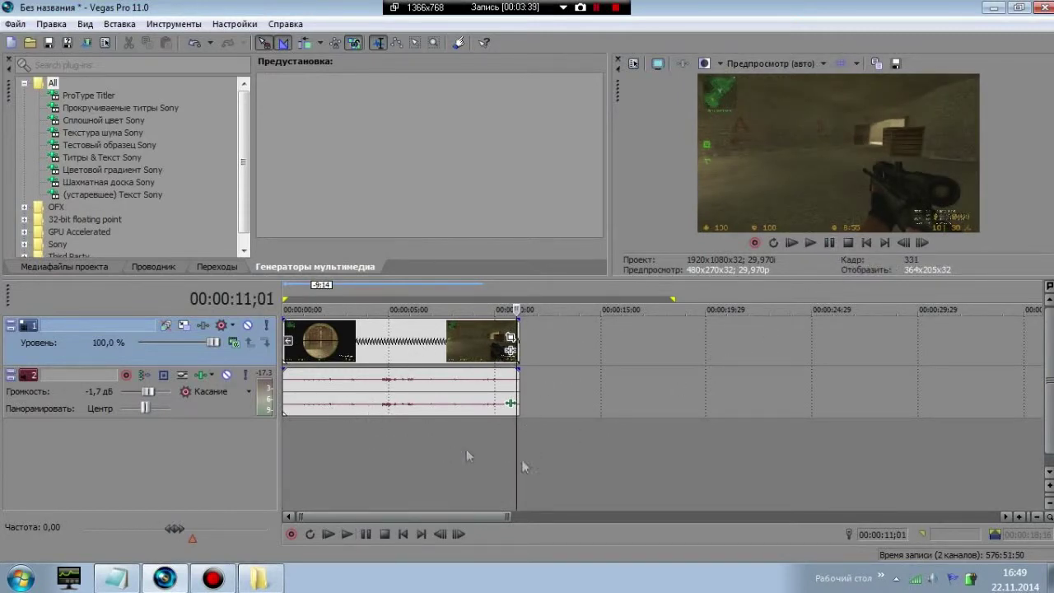
{"action": "left_click_drag", "start_coordinate": [517, 470], "coordinate": [328, 463]}
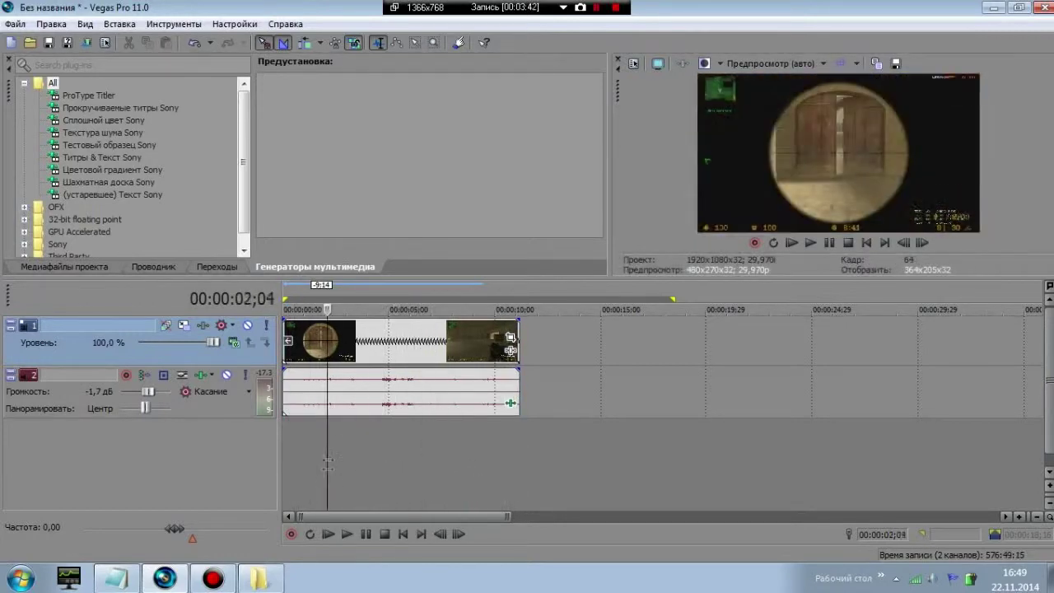
{"action": "left_click", "coordinate": [290, 346]}
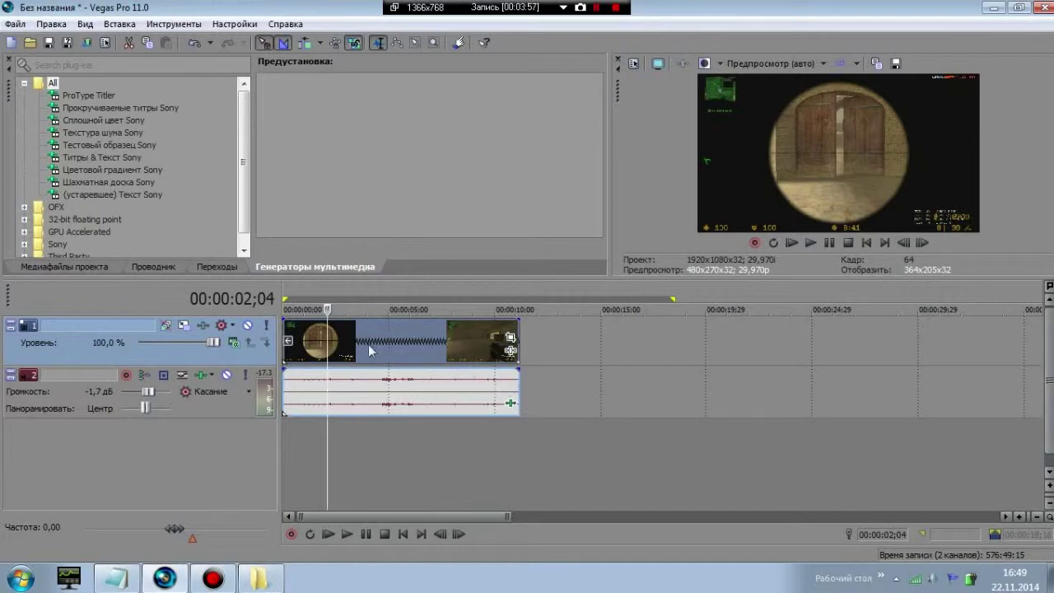
{"action": "left_click", "coordinate": [387, 445]}
{"action": "key", "text": "space"}
{"action": "left_click", "coordinate": [428, 441]}
{"action": "left_click_drag", "start_coordinate": [429, 439], "coordinate": [484, 478]}
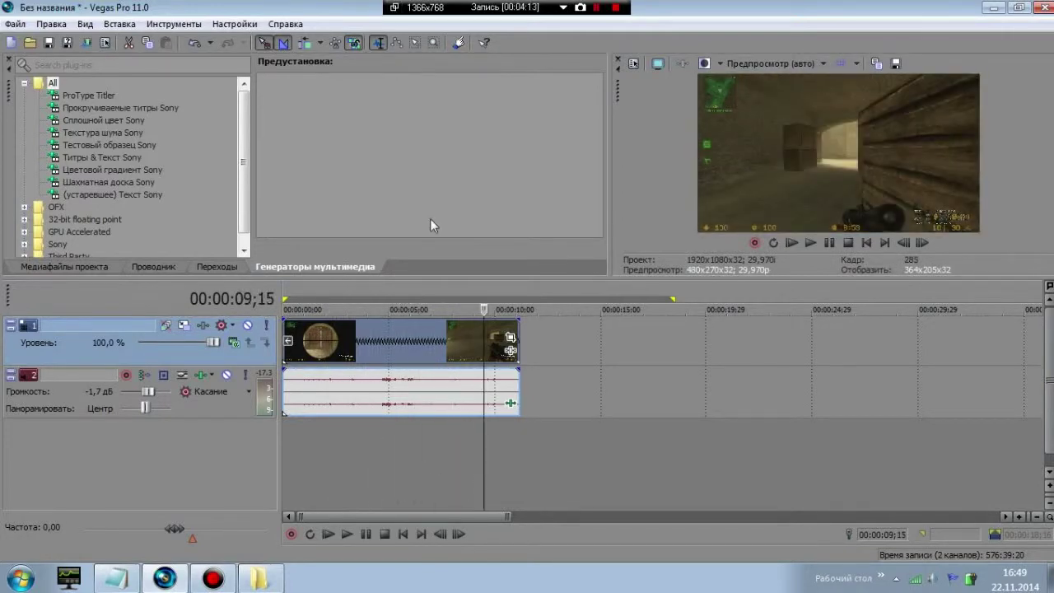